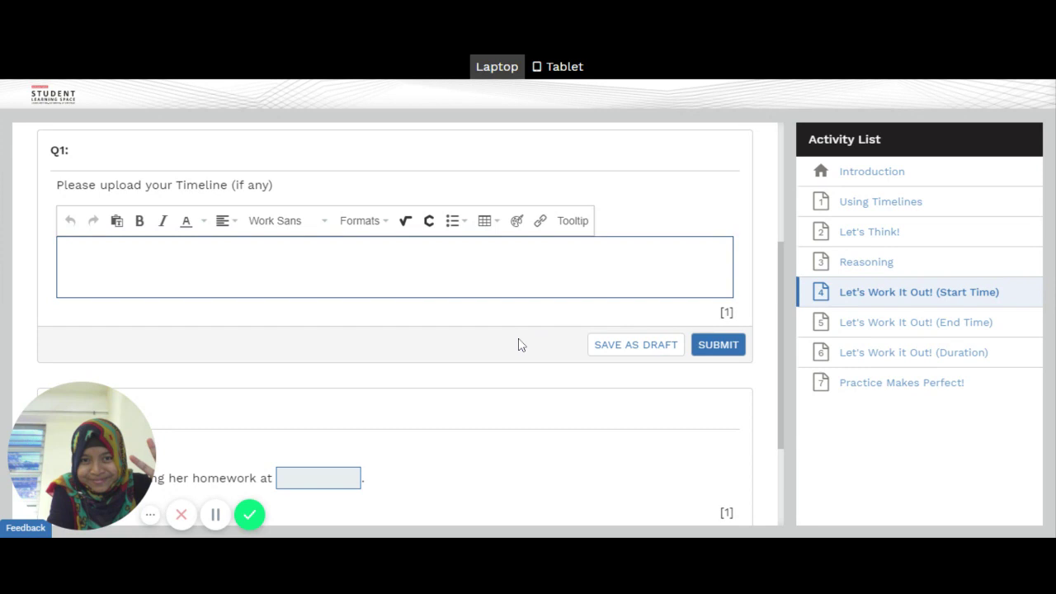
# Read the Start Time activity instructions and the question about Suzy's homework.
pyautogui.scroll(3, 558, 321)
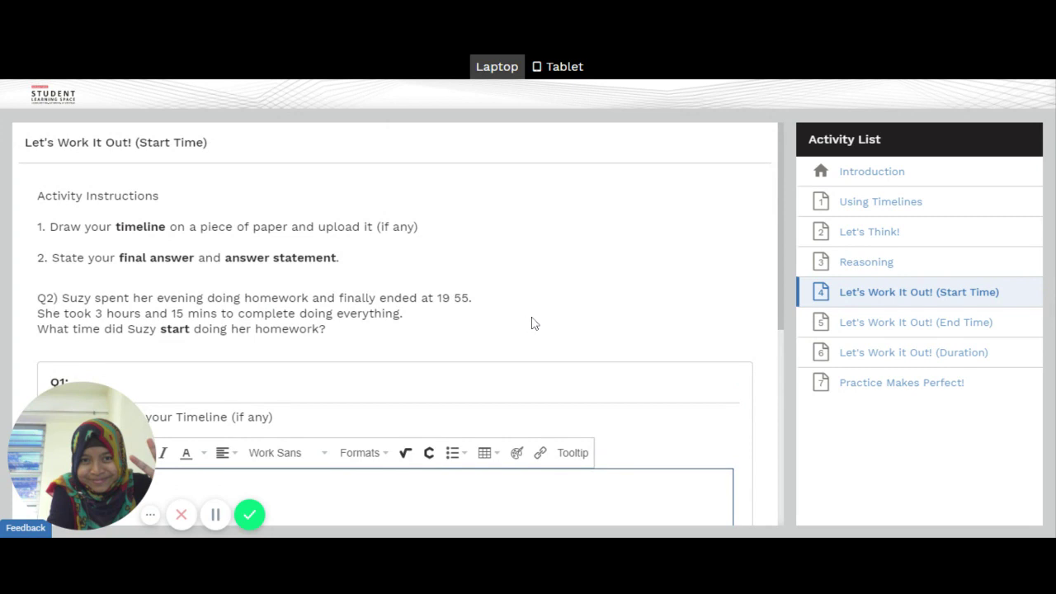
pyautogui.scroll(-4, 530, 328)
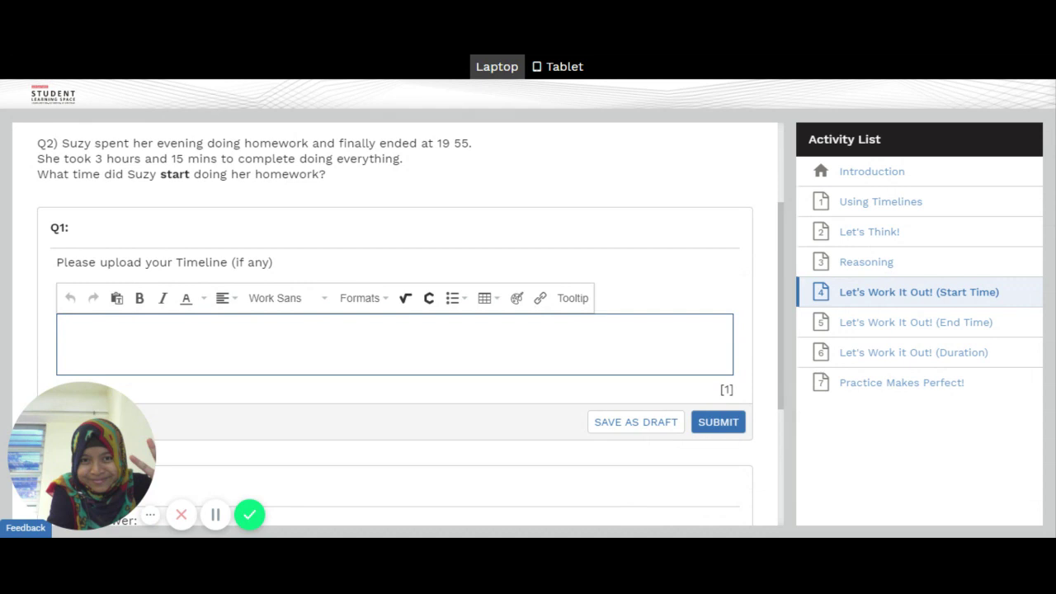
pyautogui.scroll(-2, 410, 324)
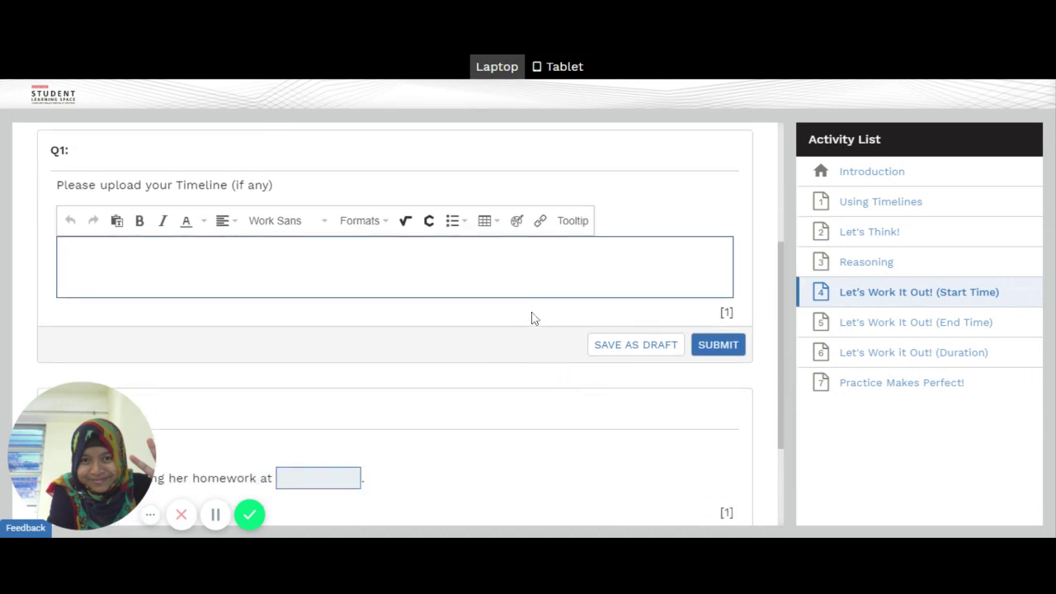
pyautogui.click(494, 221)
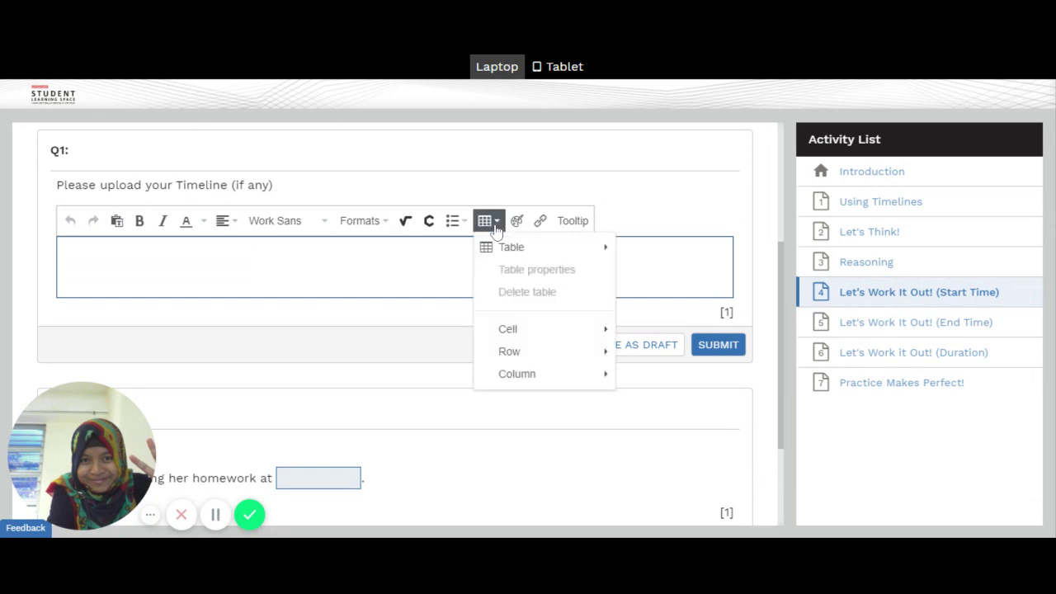
pyautogui.click(446, 223)
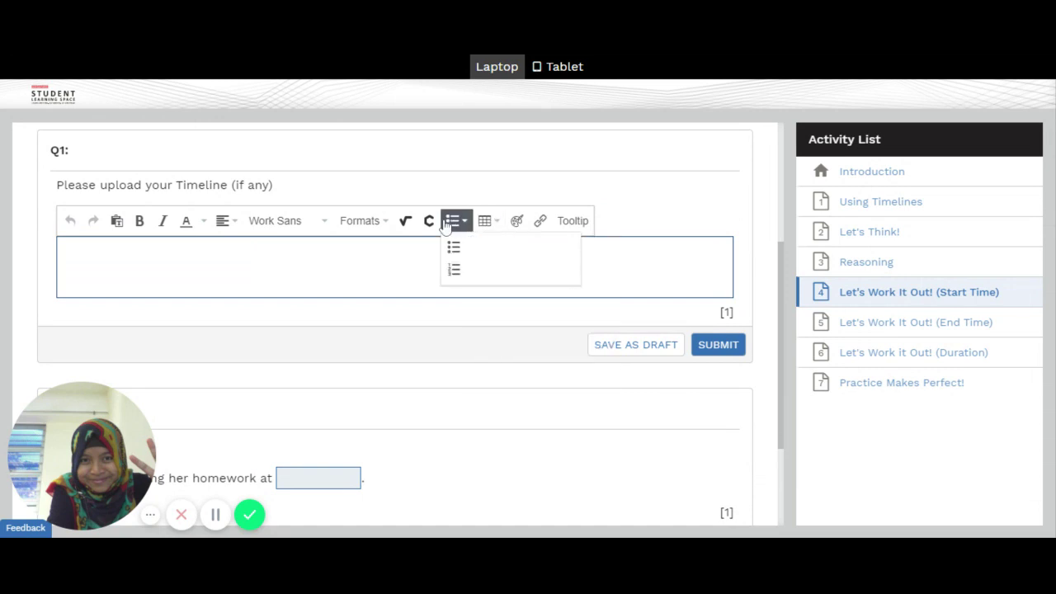
pyautogui.click(518, 220)
pyautogui.click(794, 108)
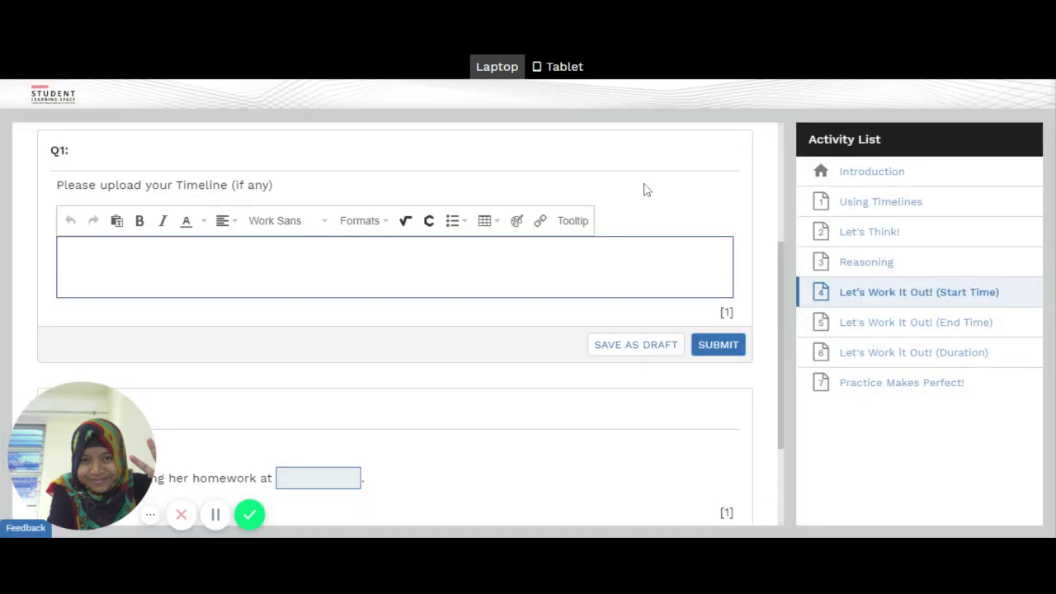
# Start a blank drawing for the Q1 timeline answer.
pyautogui.click(516, 220)
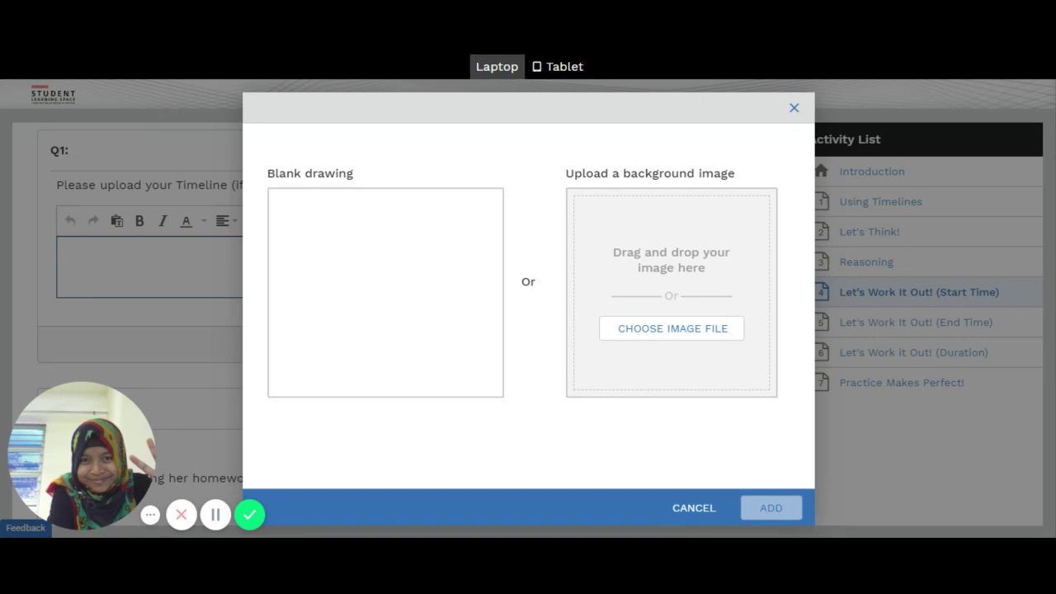
pyautogui.click(399, 294)
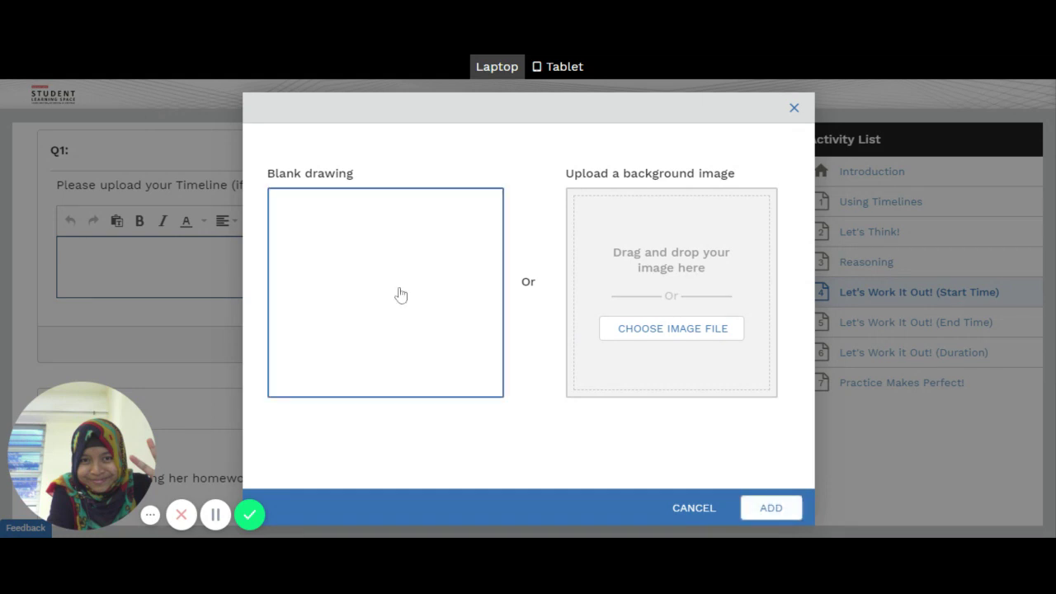
pyautogui.click(771, 509)
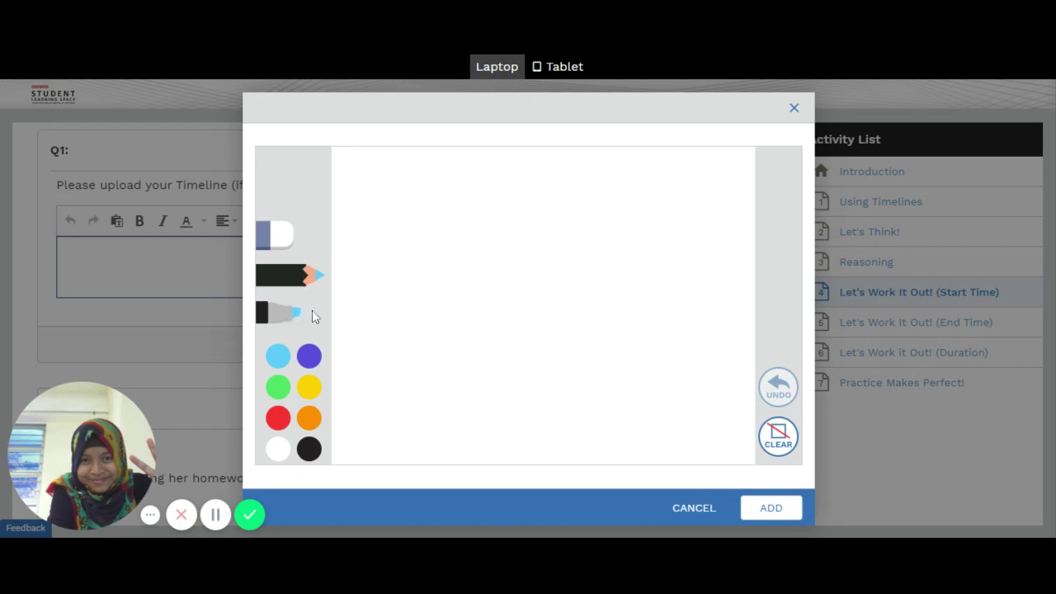
# Draw a black horizontal timeline across the canvas with a short vertical tick near each end.
pyautogui.click(310, 449)
pyautogui.moveTo(363, 309); pyautogui.dragTo(724, 308)
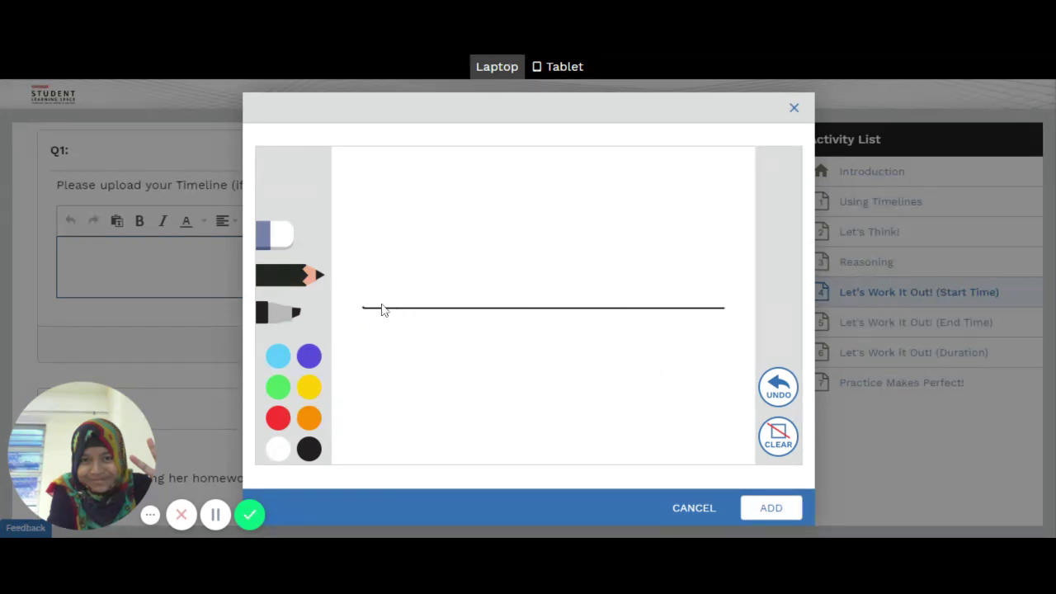
pyautogui.moveTo(384, 295); pyautogui.dragTo(389, 319)
pyautogui.moveTo(714, 295); pyautogui.dragTo(713, 323)
# Write 0700 under the timeline's first tick and draw two adjoining arcs above the line, each labelled 1h.
pyautogui.moveTo(376, 333)
pyautogui.mouseDown()
pyautogui.moveTo(372, 347)
pyautogui.moveTo(375, 330)
pyautogui.moveTo(401, 331)
pyautogui.moveTo(401, 345)
pyautogui.moveTo(417, 331)
pyautogui.moveTo(446, 343)
pyautogui.moveTo(434, 337)
pyautogui.mouseUp()
pyautogui.moveTo(389, 310)
pyautogui.mouseDown()
pyautogui.moveTo(410, 297)
pyautogui.moveTo(519, 288)
pyautogui.moveTo(552, 306)
pyautogui.moveTo(575, 292)
pyautogui.moveTo(686, 292)
pyautogui.moveTo(708, 307)
pyautogui.moveTo(698, 308)
pyautogui.moveTo(718, 304)
pyautogui.mouseUp()
pyautogui.moveTo(629, 238)
pyautogui.mouseDown()
pyautogui.moveTo(632, 268)
pyautogui.moveTo(658, 278)
pyautogui.mouseUp()
pyautogui.moveTo(472, 250)
pyautogui.mouseDown()
pyautogui.moveTo(472, 273)
pyautogui.moveTo(496, 277)
pyautogui.mouseUp()
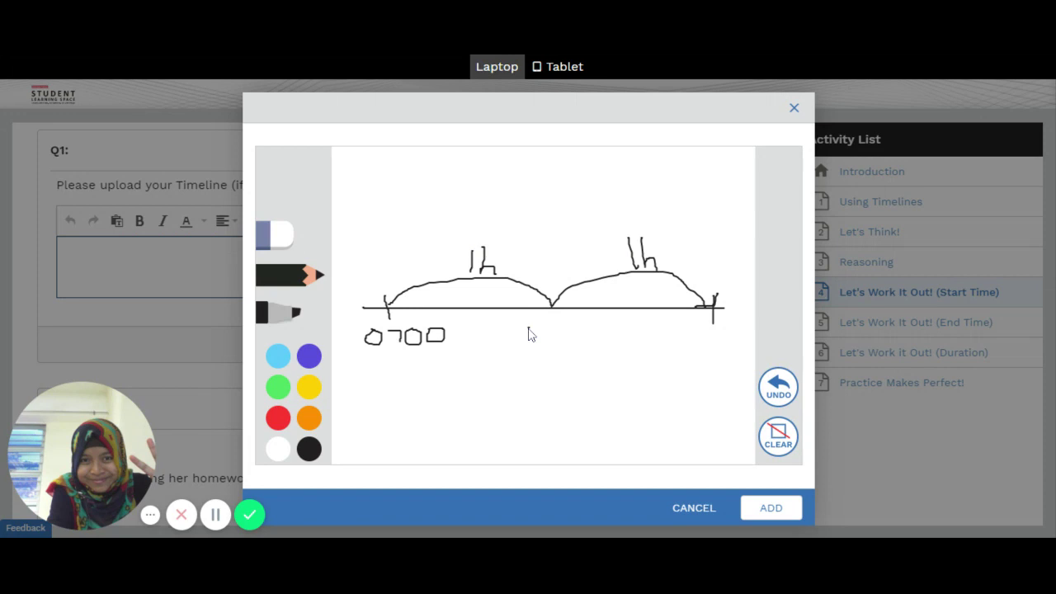
# Write 0800 under the point where the arcs meet and an end time under the last tick, and insert the drawing into the Q1 answer.
pyautogui.moveTo(533, 326)
pyautogui.mouseDown()
pyautogui.moveTo(523, 335)
pyautogui.moveTo(534, 326)
pyautogui.moveTo(549, 353)
pyautogui.moveTo(572, 323)
pyautogui.moveTo(582, 333)
pyautogui.moveTo(594, 323)
pyautogui.mouseUp()
pyautogui.moveTo(694, 329)
pyautogui.mouseDown()
pyautogui.moveTo(721, 351)
pyautogui.moveTo(742, 318)
pyautogui.mouseUp()
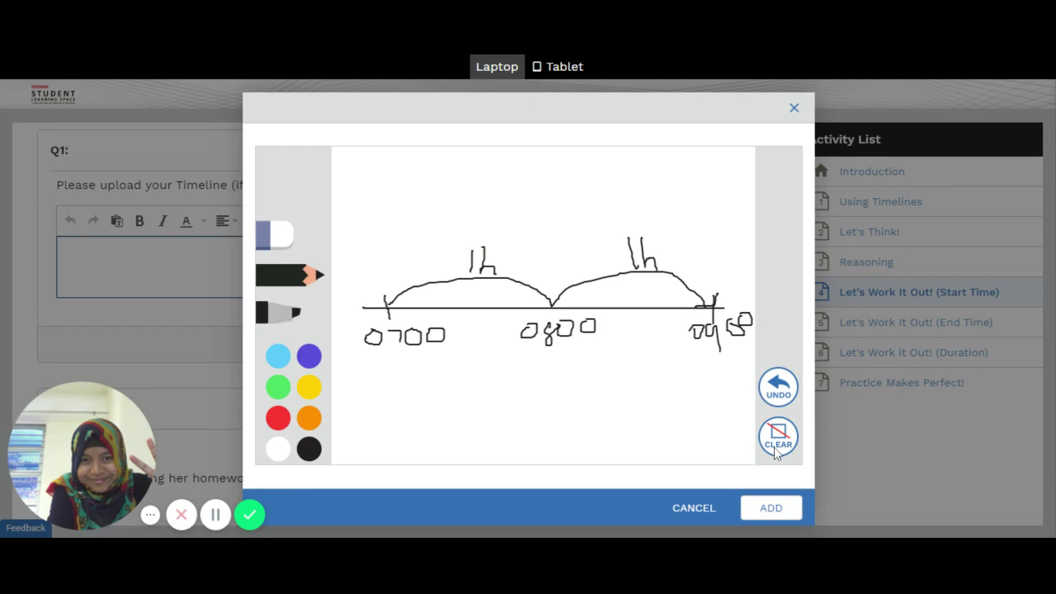
pyautogui.click(771, 508)
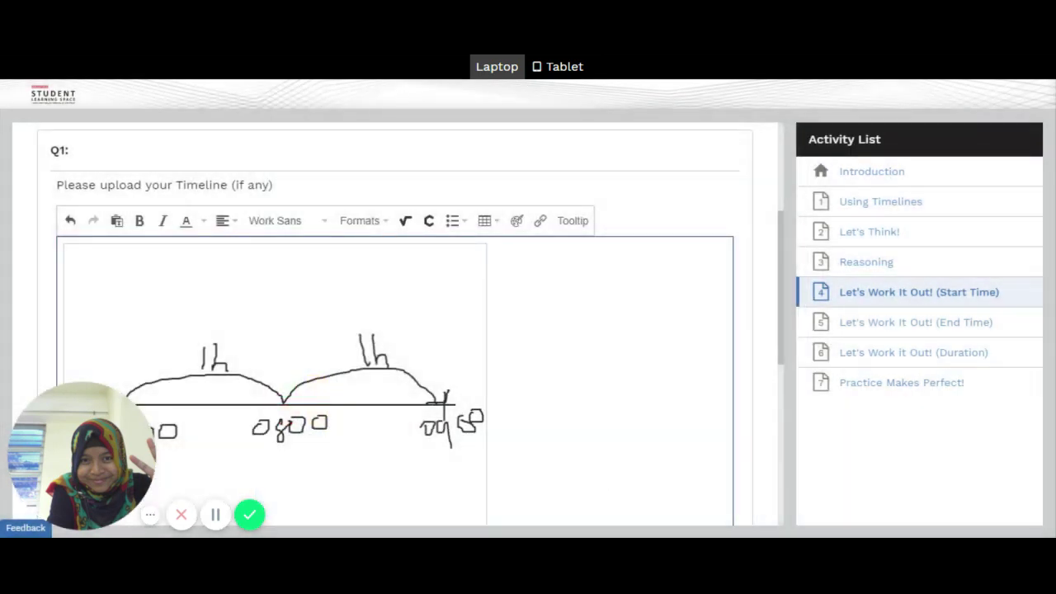
pyautogui.scroll(-2, 577, 442)
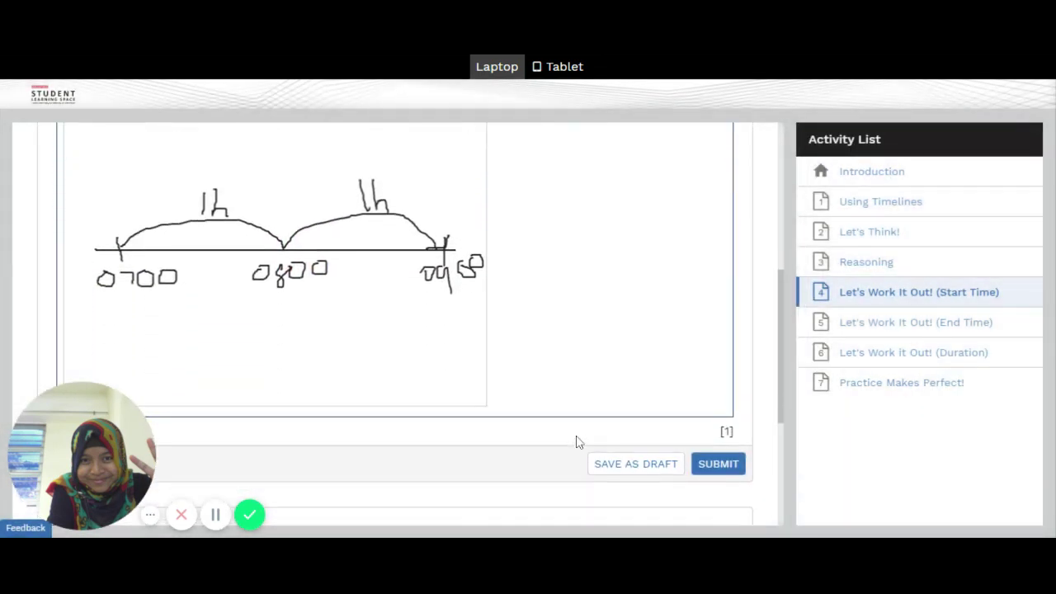
pyautogui.scroll(2, 577, 443)
pyautogui.scroll(-1, 404, 327)
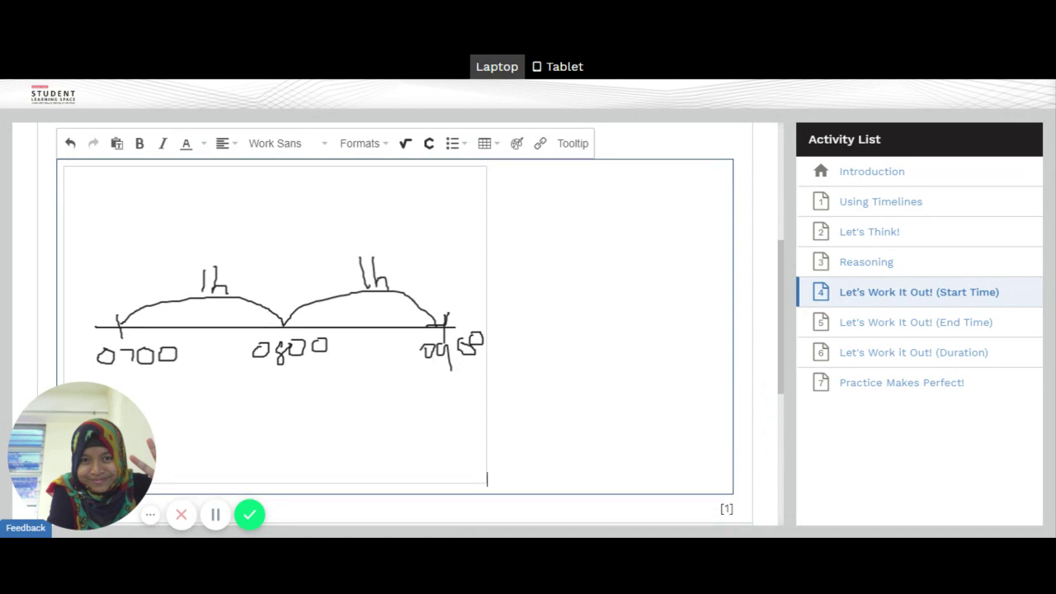
# Start a second drawing for Q1 with Desktop Pic 1.jpg as its background image.
pyautogui.click(517, 144)
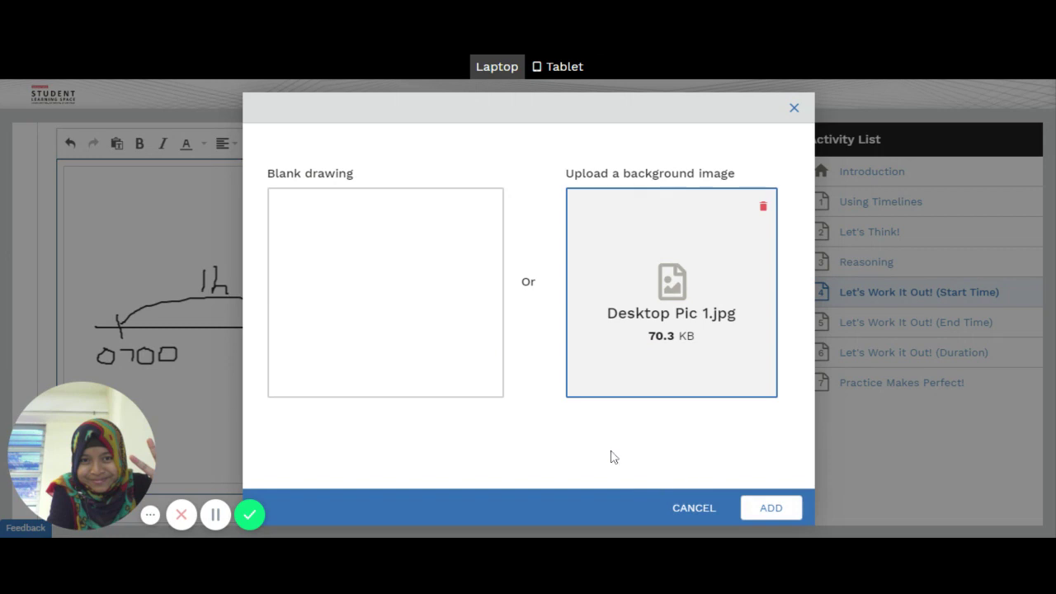
pyautogui.click(772, 509)
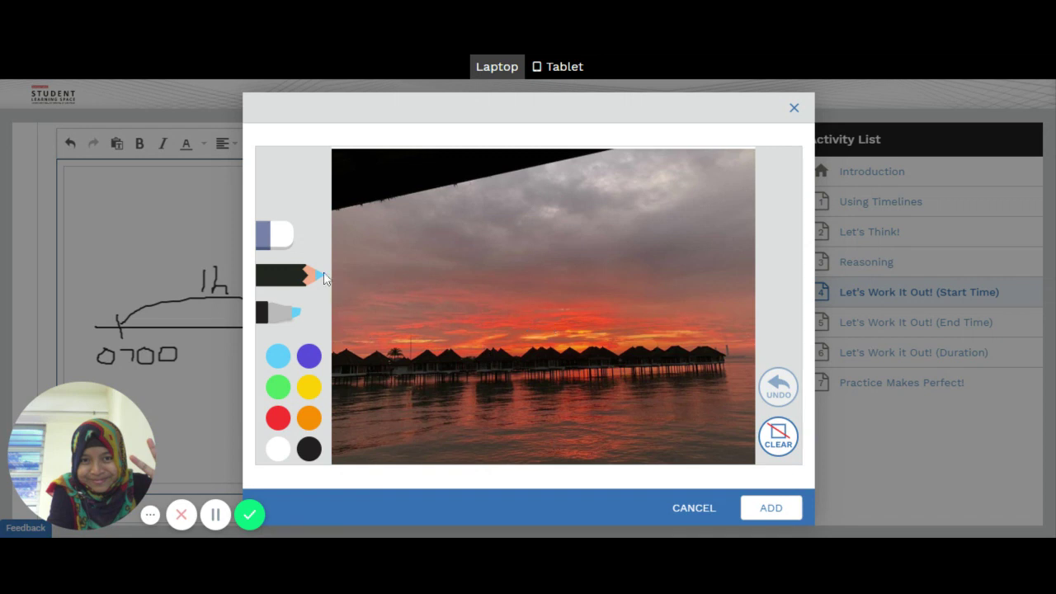
# Draw a light-blue heart in the sky of the picture with the marker and insert the annotated image into the Q1 answer.
pyautogui.click(284, 318)
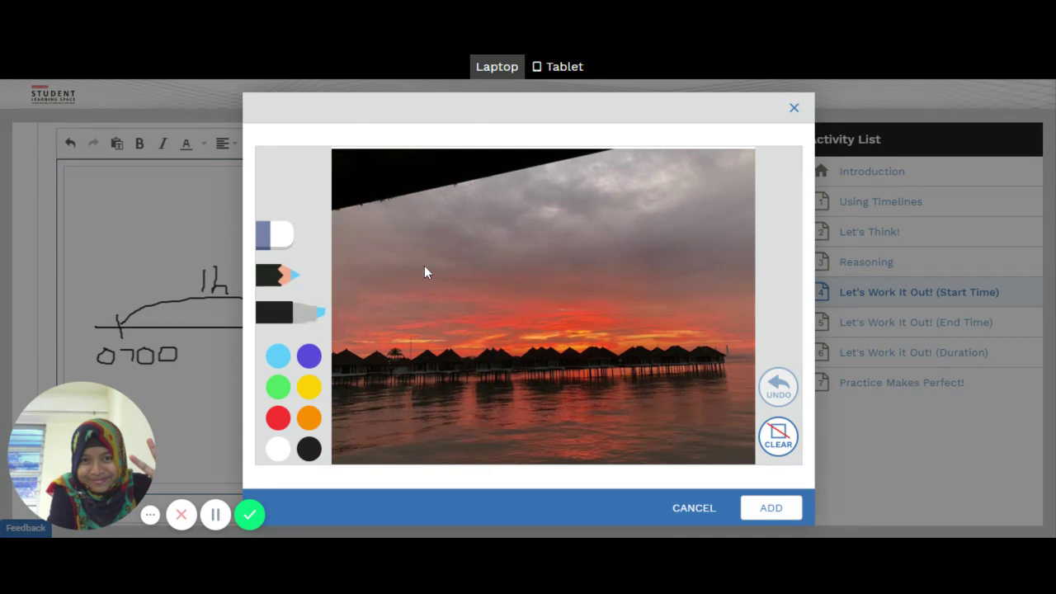
pyautogui.click(420, 265)
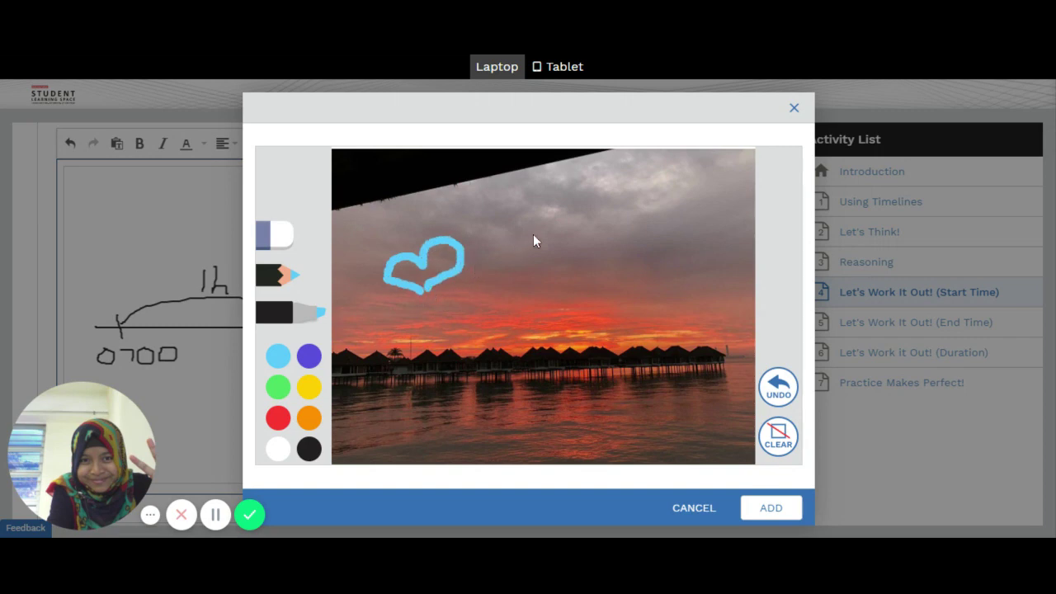
pyautogui.click(775, 510)
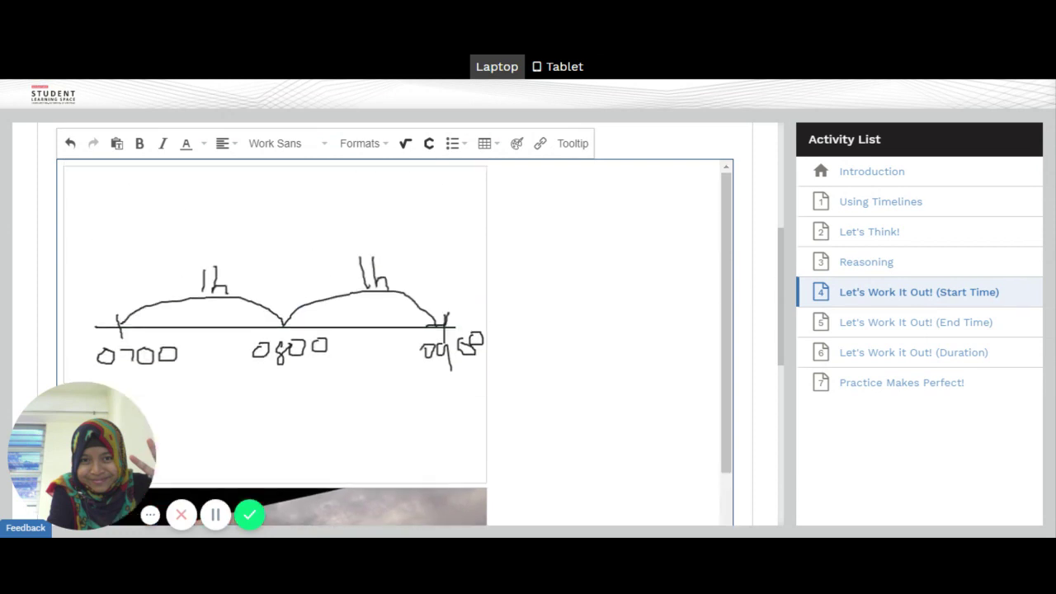
pyautogui.scroll(-3, 759, 377)
pyautogui.scroll(-3, 391, 328)
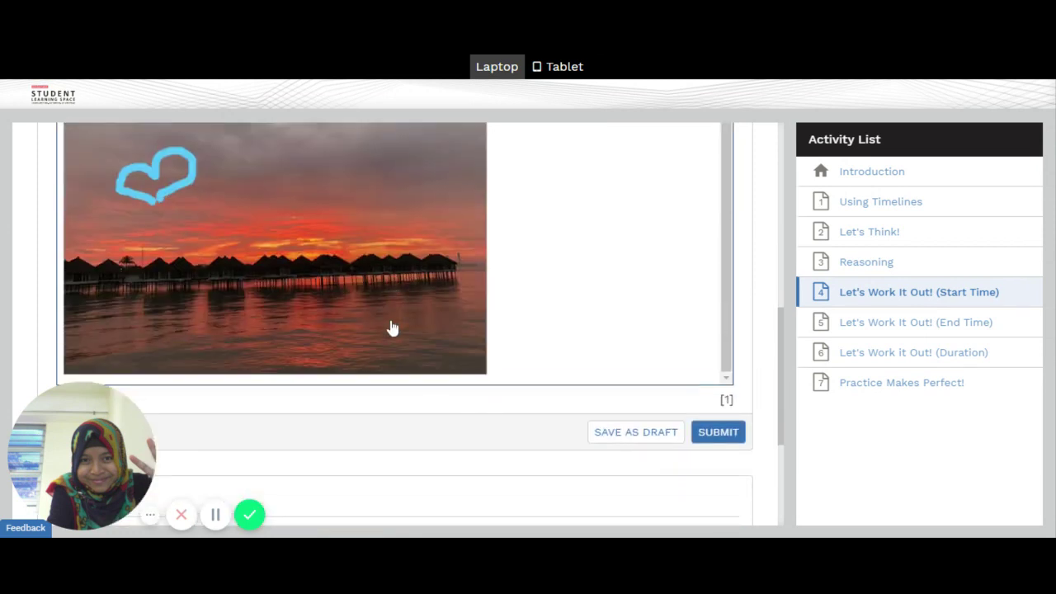
pyautogui.click(726, 434)
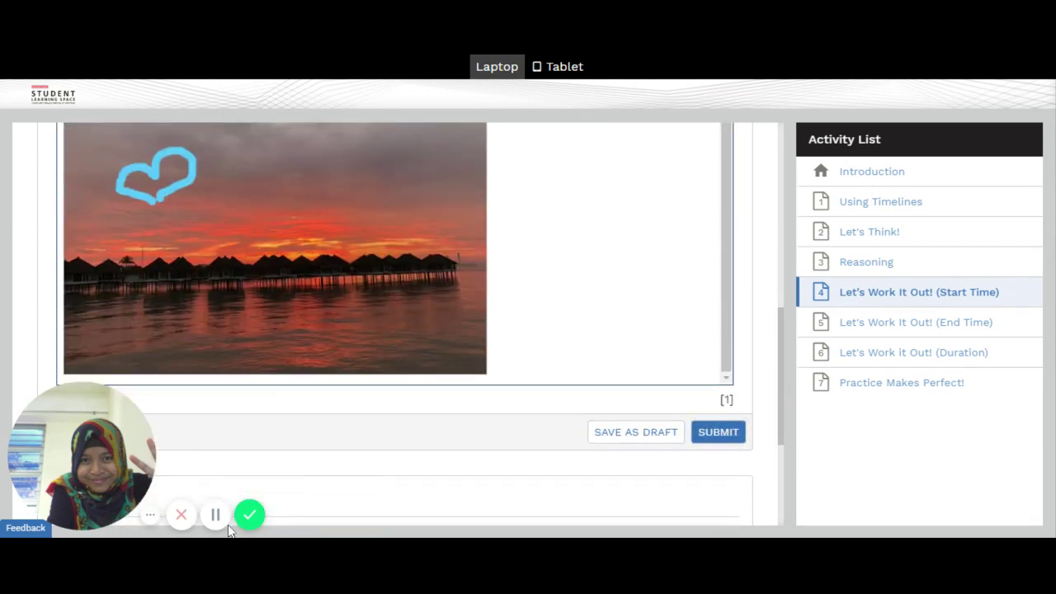